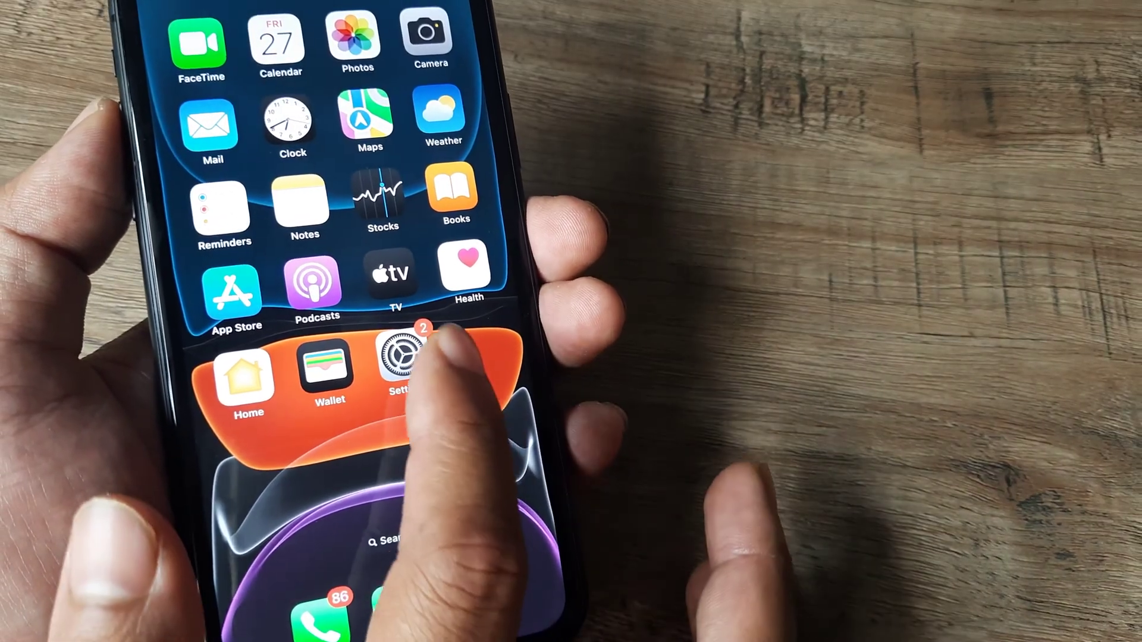
- Glance at Mobile Service, leave to the home screen, and return to the main Settings list
left_click(406, 350)
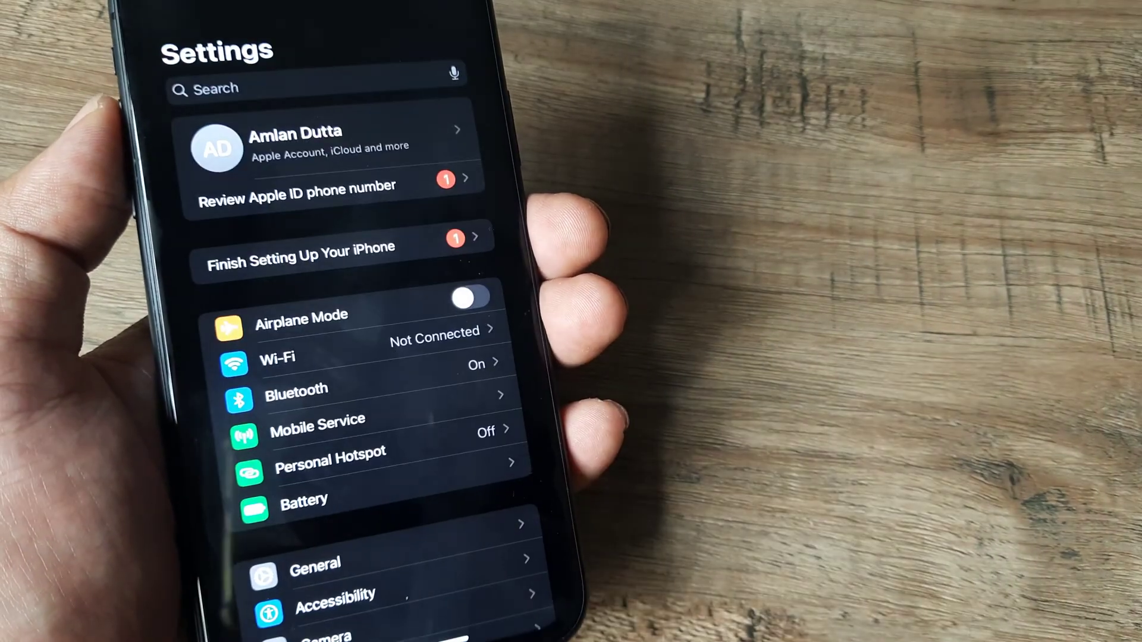
scroll(357, 357, "down", 3)
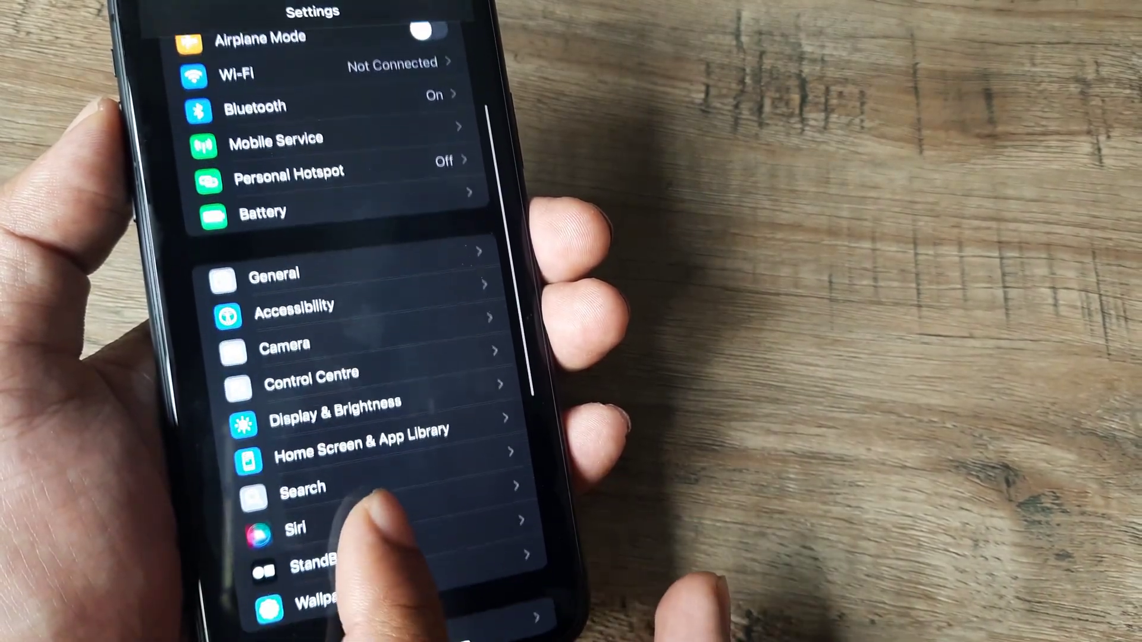
scroll(384, 514, "down", 1)
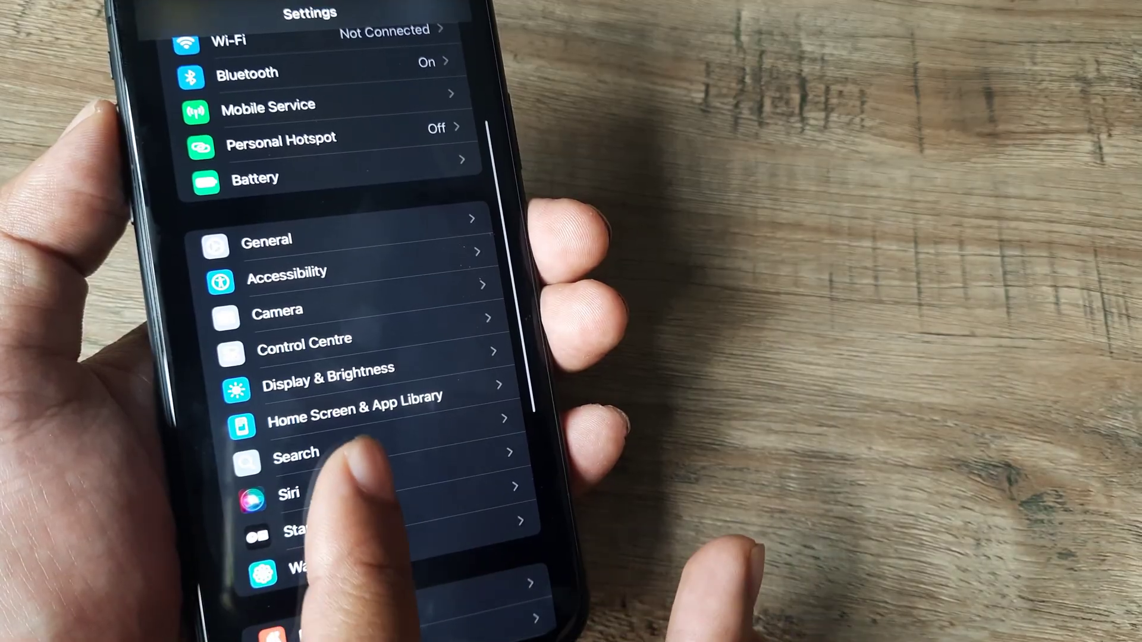
scroll(361, 456, "up", 2)
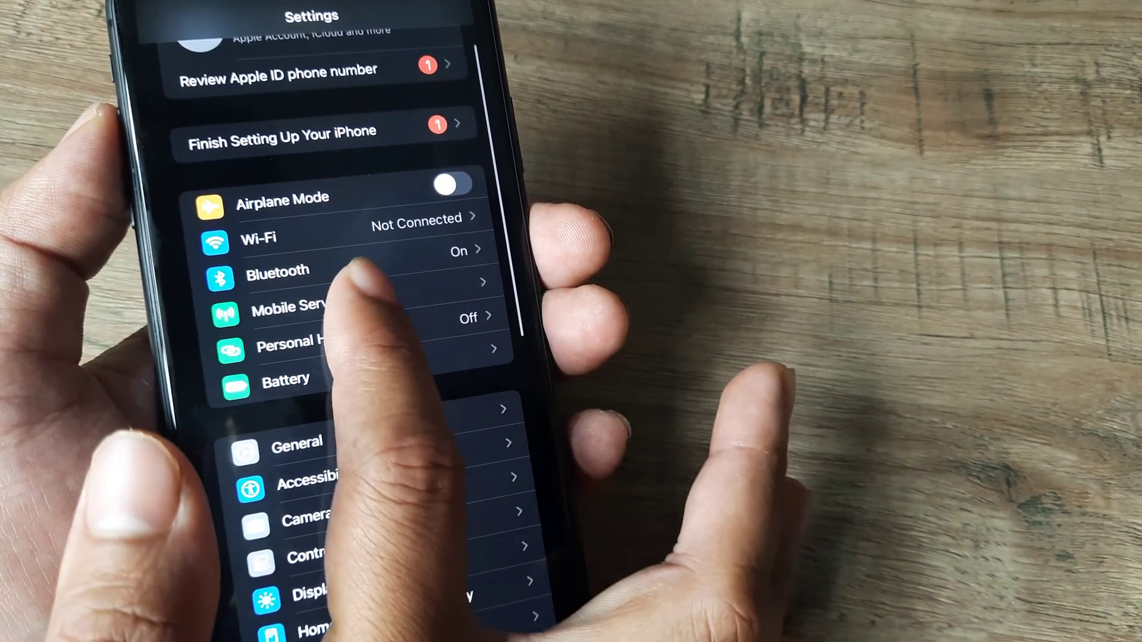
left_click(370, 278)
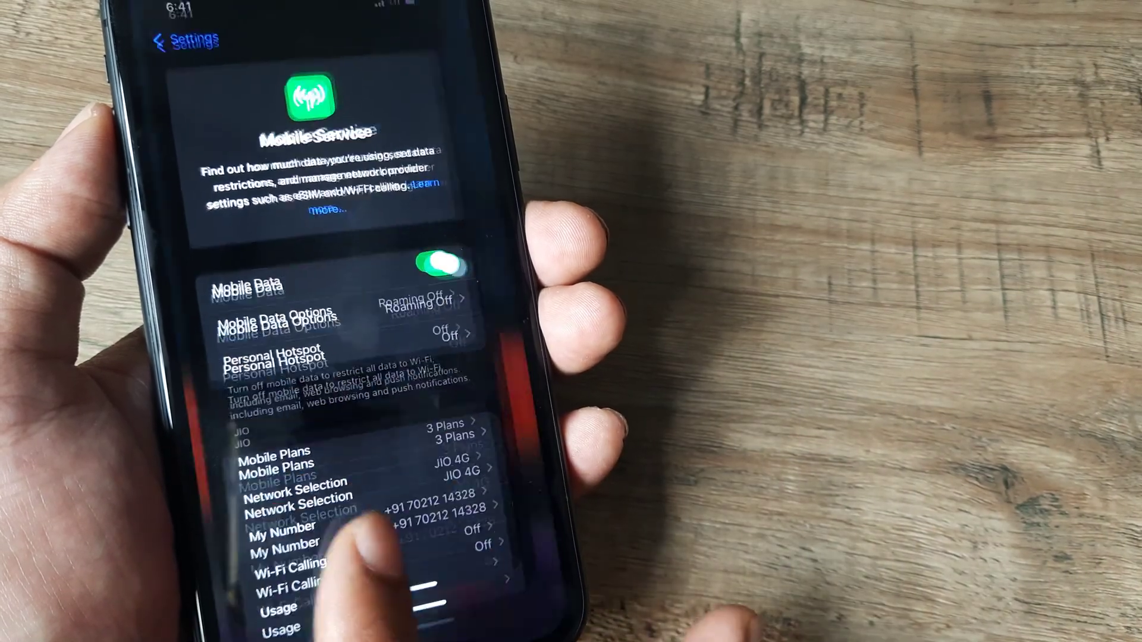
left_click_drag(385, 625, 383, 402)
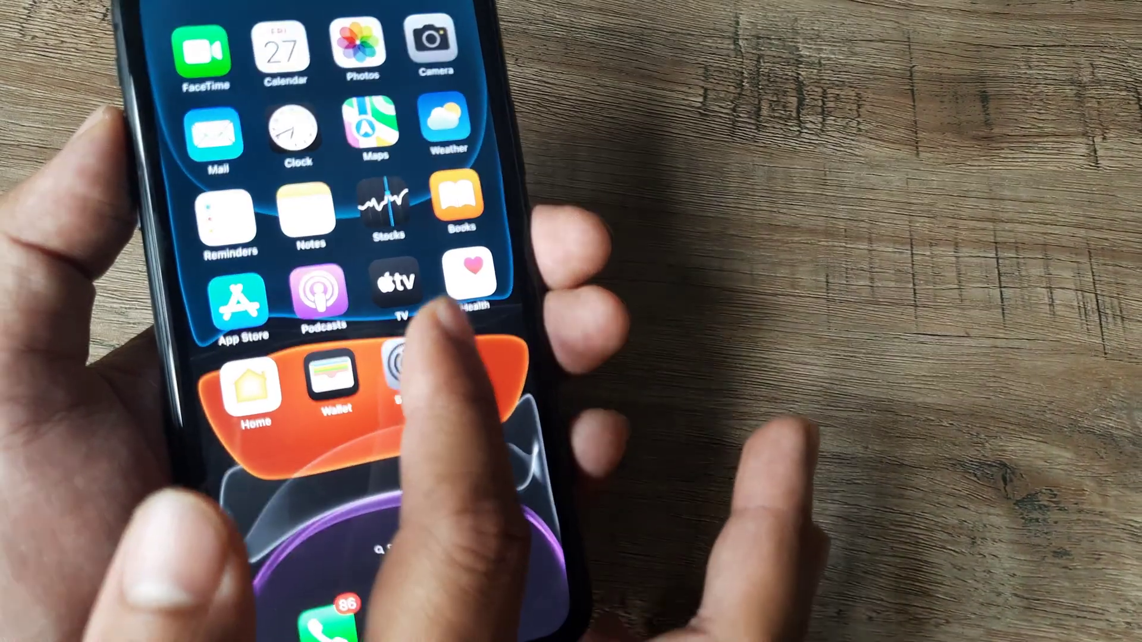
left_click(397, 366)
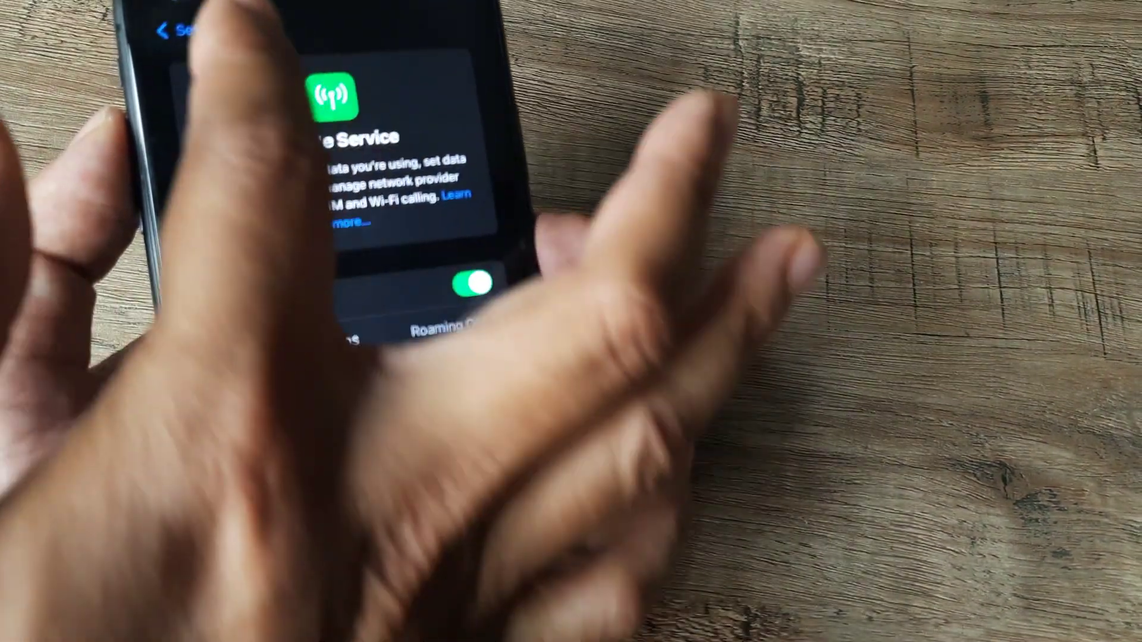
left_click(157, 30)
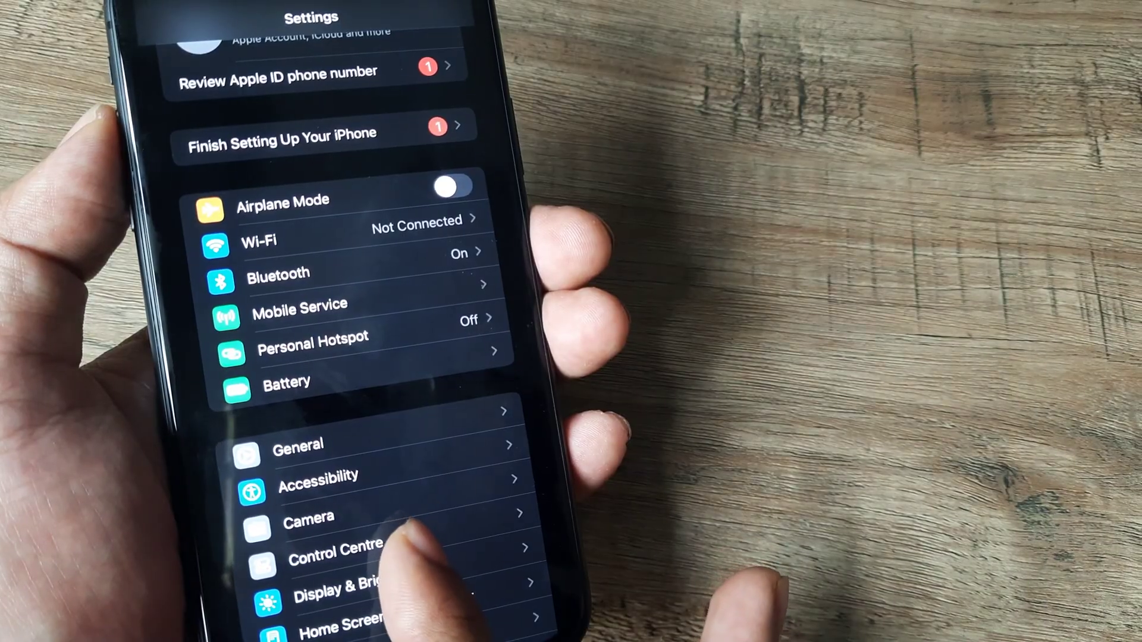
- From General's Transfer or Reset iPhone page, choose Reset Network Settings to reach the passcode prompt
left_click(339, 447)
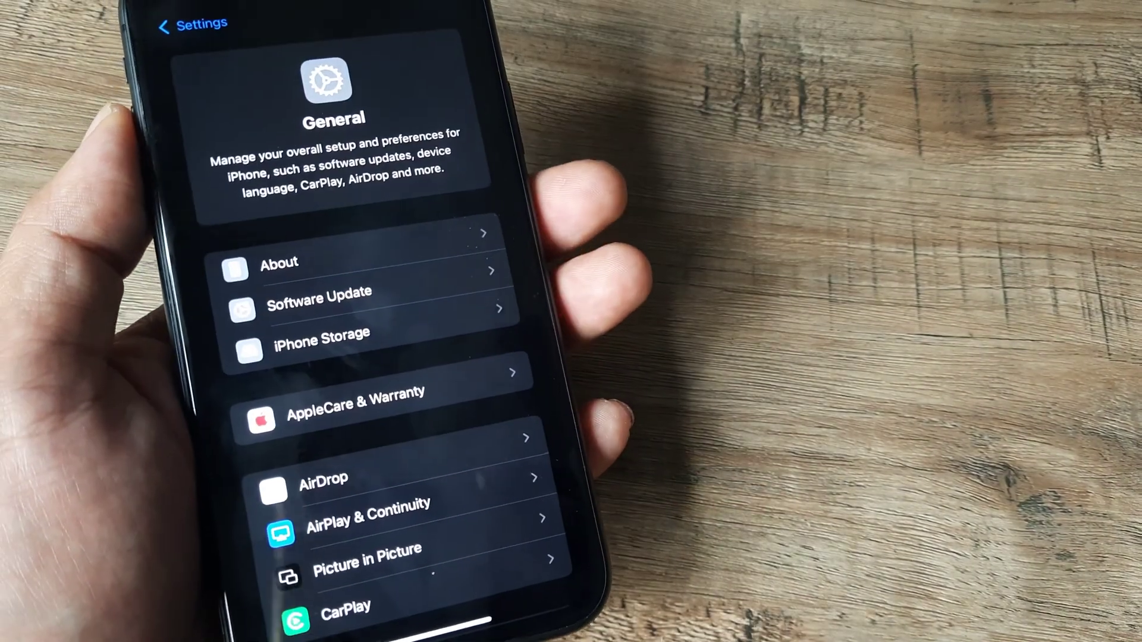
scroll(358, 357, "down", 3)
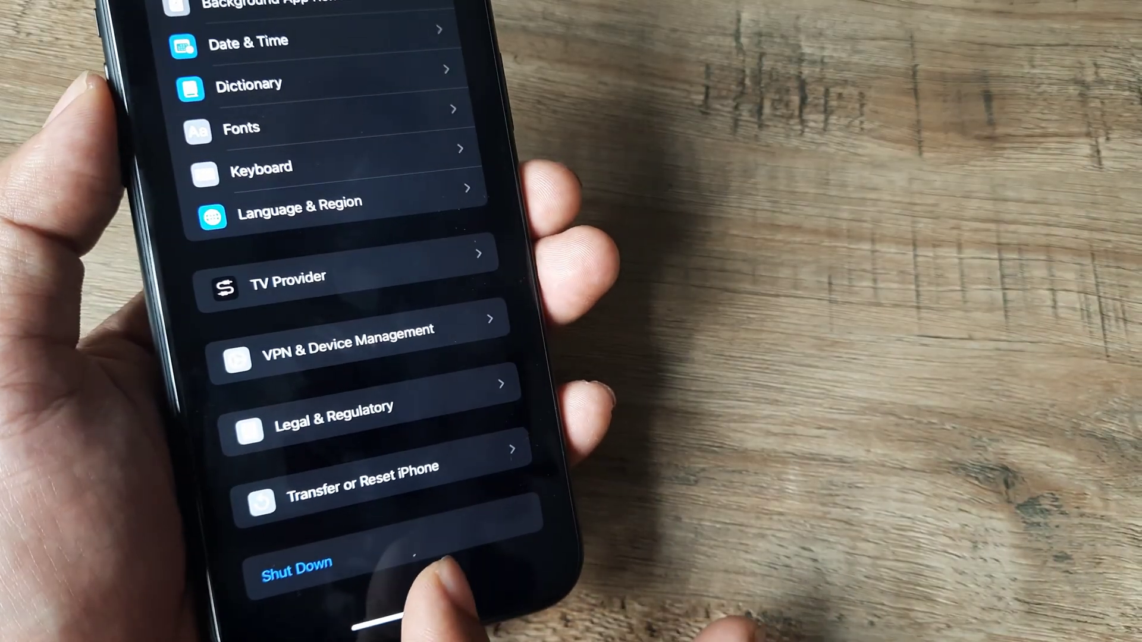
left_click(362, 482)
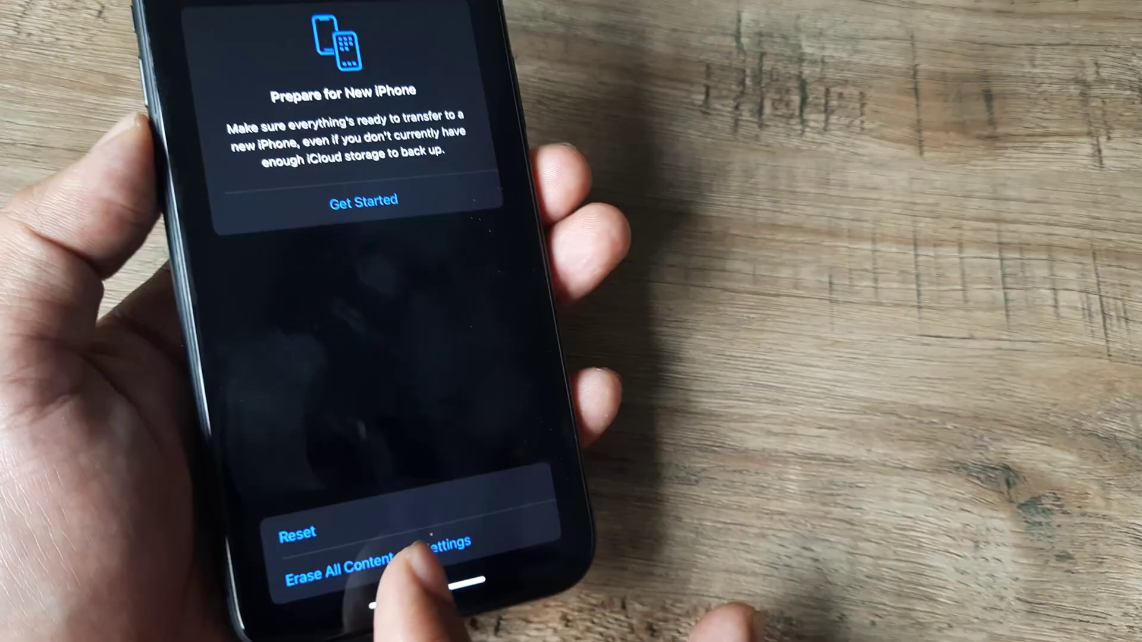
left_click(278, 558)
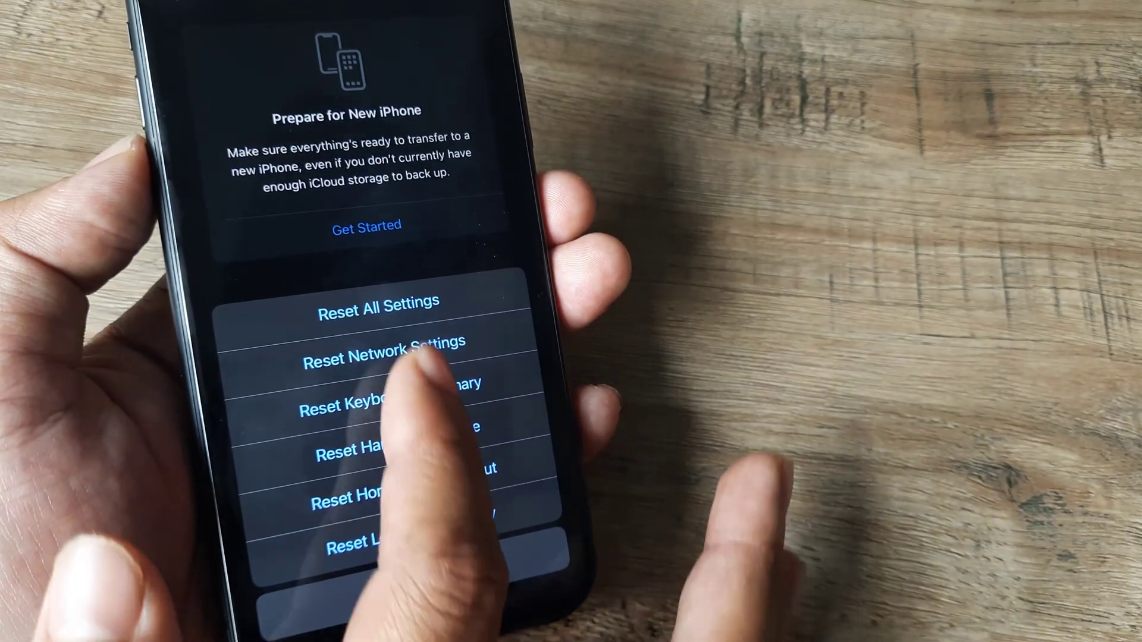
left_click(411, 350)
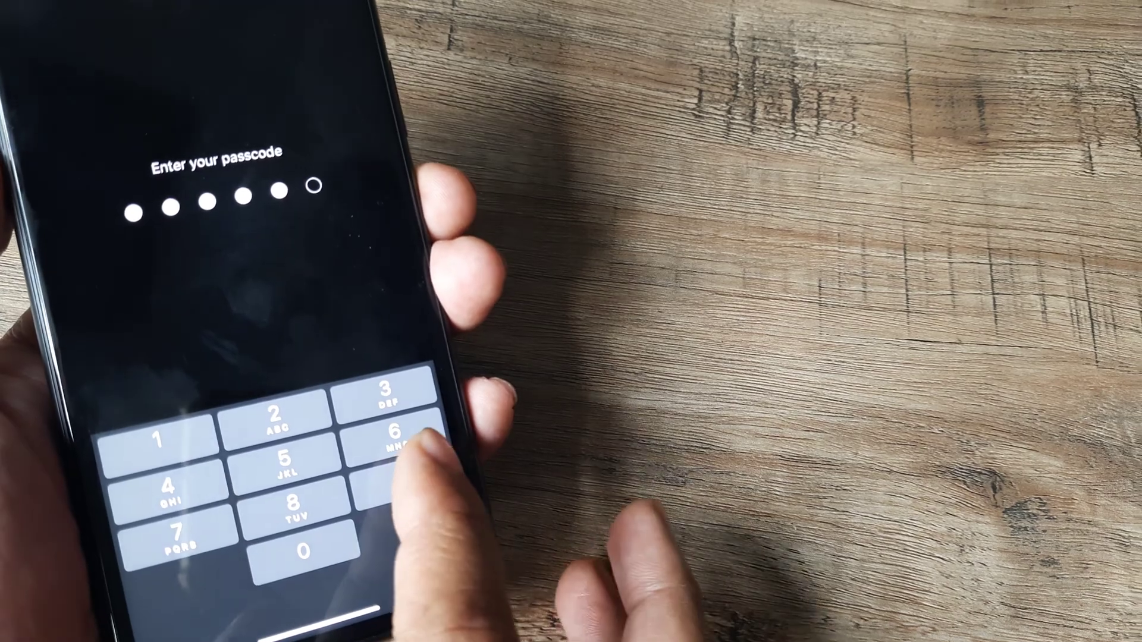
- Enter the passcode and confirm Reset Network Settings so the iPhone restarts
left_click(433, 490)
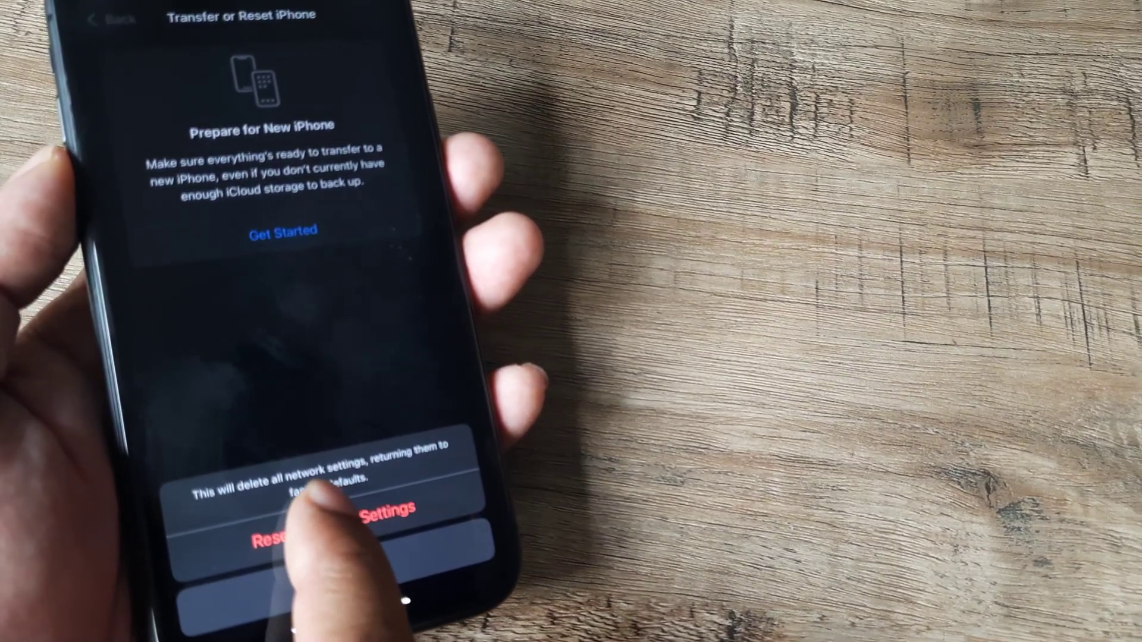
left_click(331, 508)
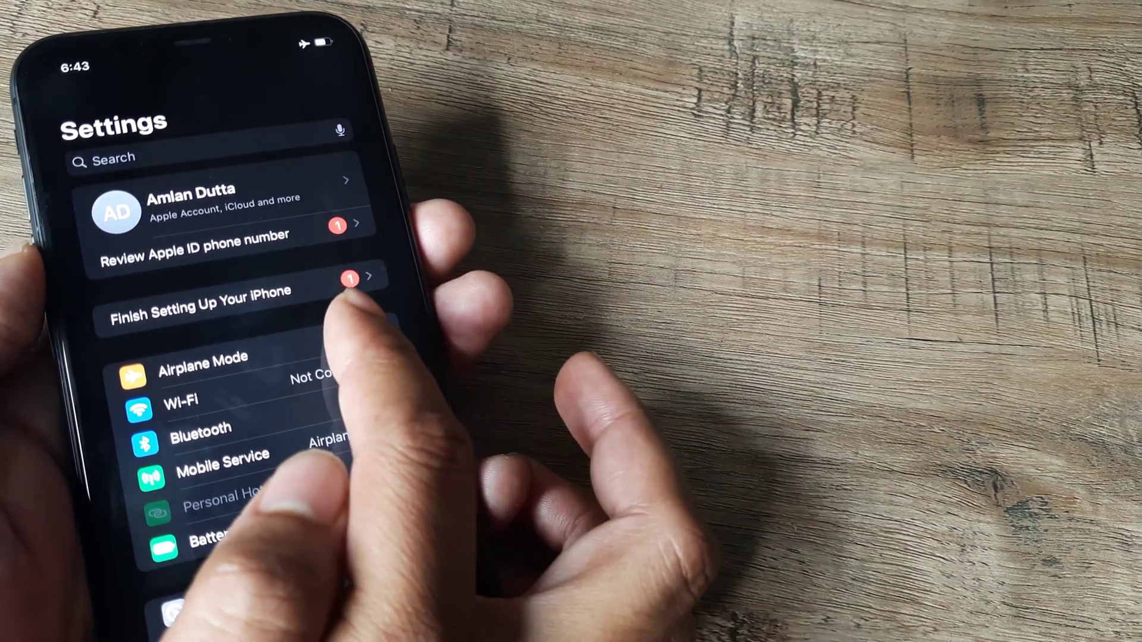
- Switch Airplane Mode off so the mobile network comes back
left_click(361, 329)
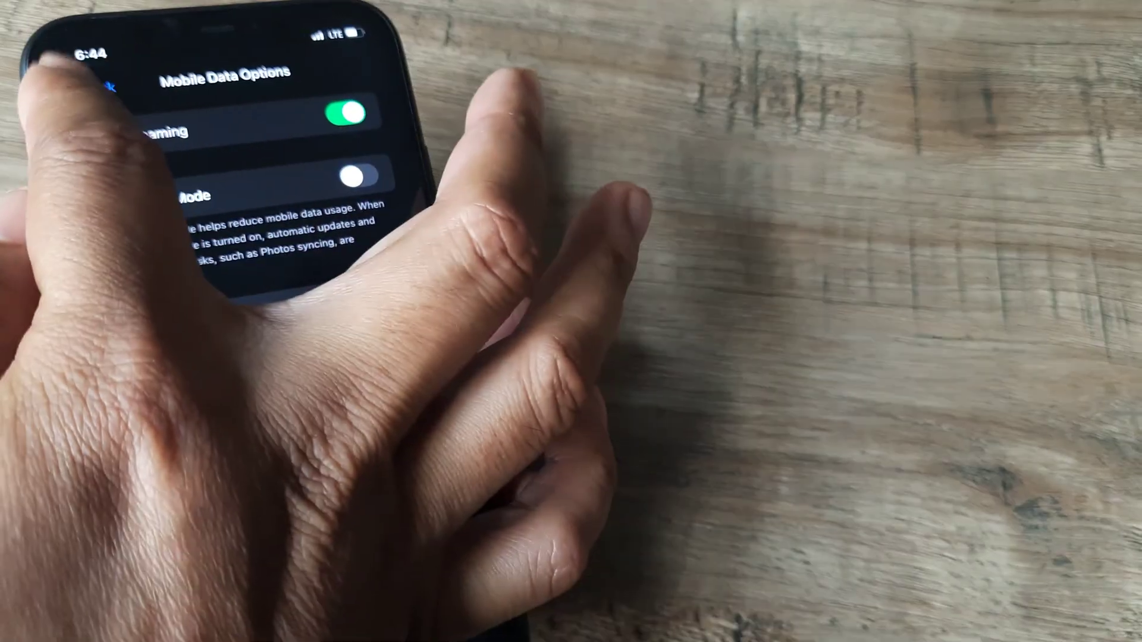
- Leave Mobile Data Options with Data Roaming on and return to the main Settings list
left_click(101, 91)
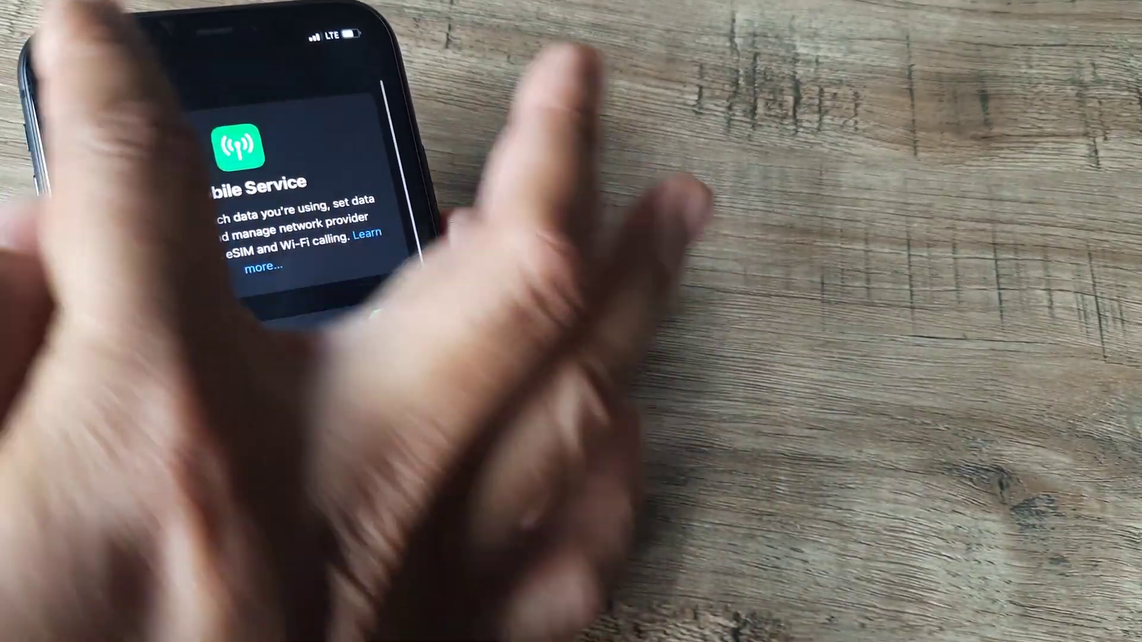
left_click(75, 92)
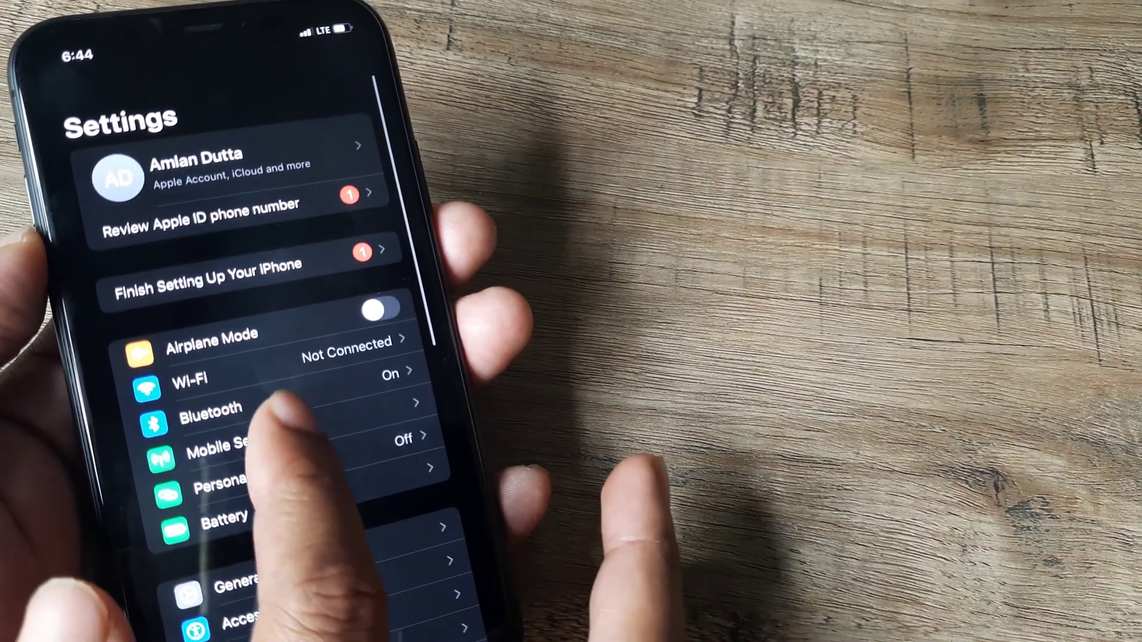
- In Mobile Service's Network Selection, pick JIO 4G manually with Automatic off, then go back
left_click(245, 446)
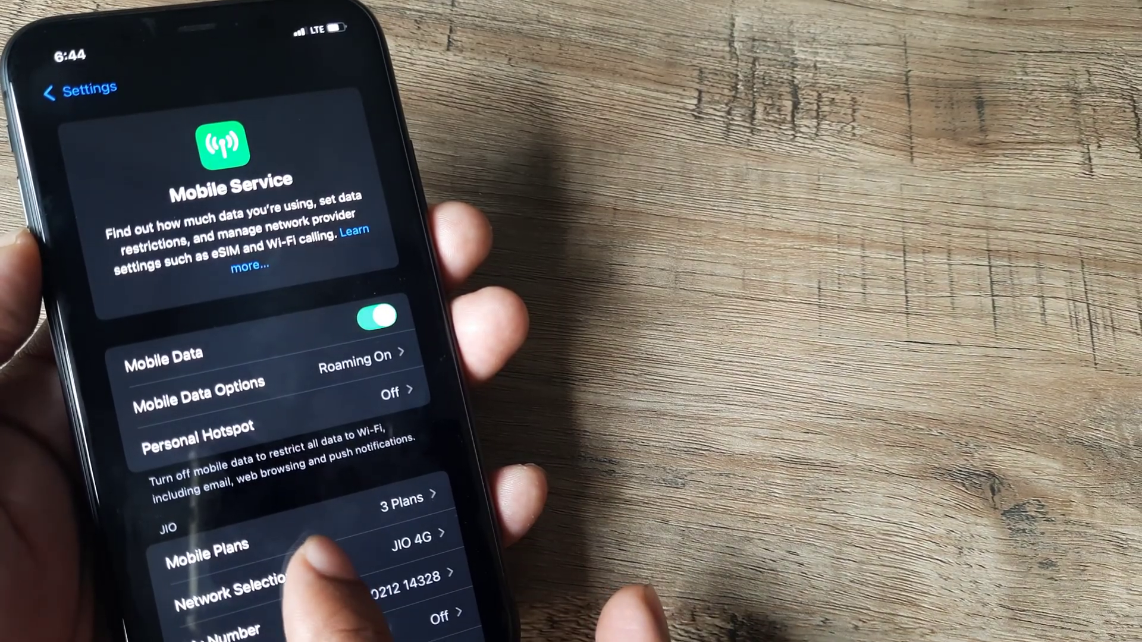
left_click(323, 553)
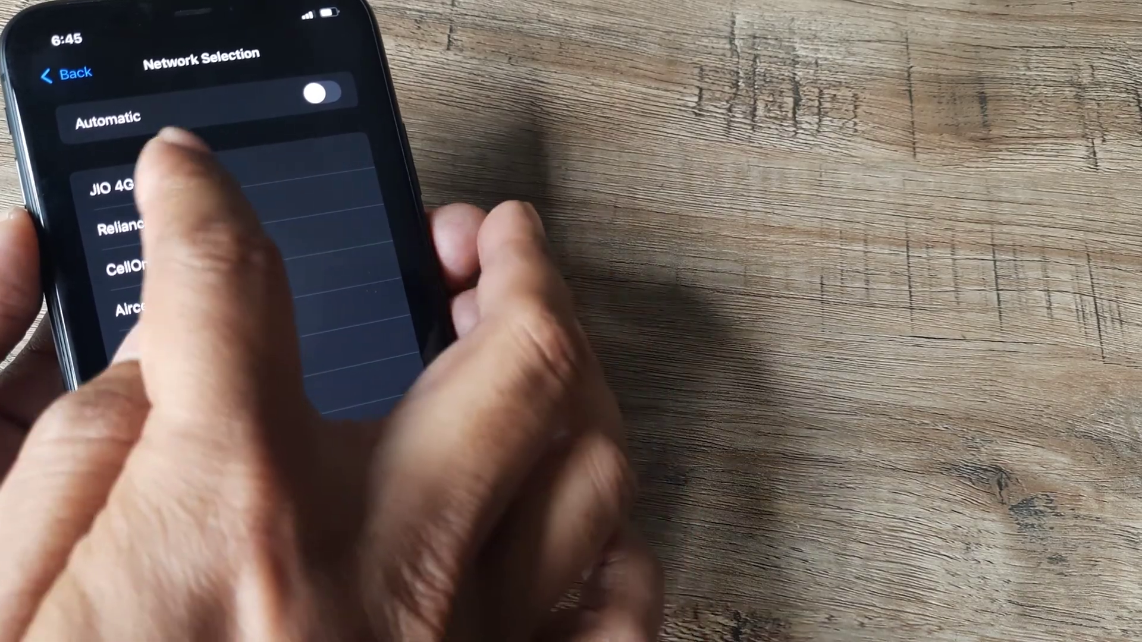
left_click(179, 179)
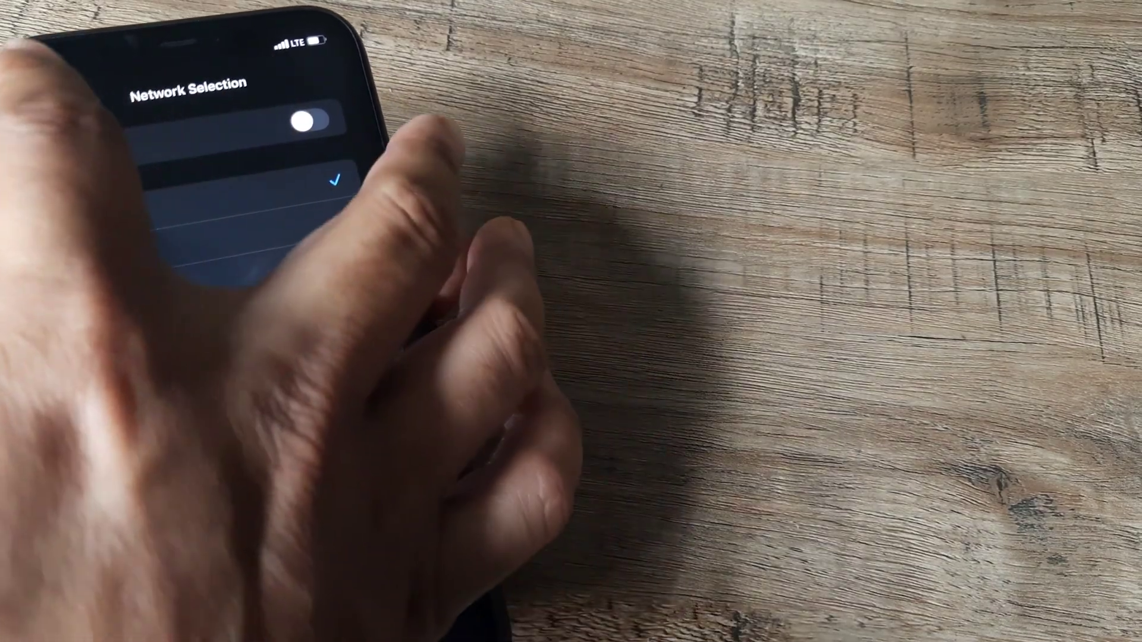
left_click(49, 106)
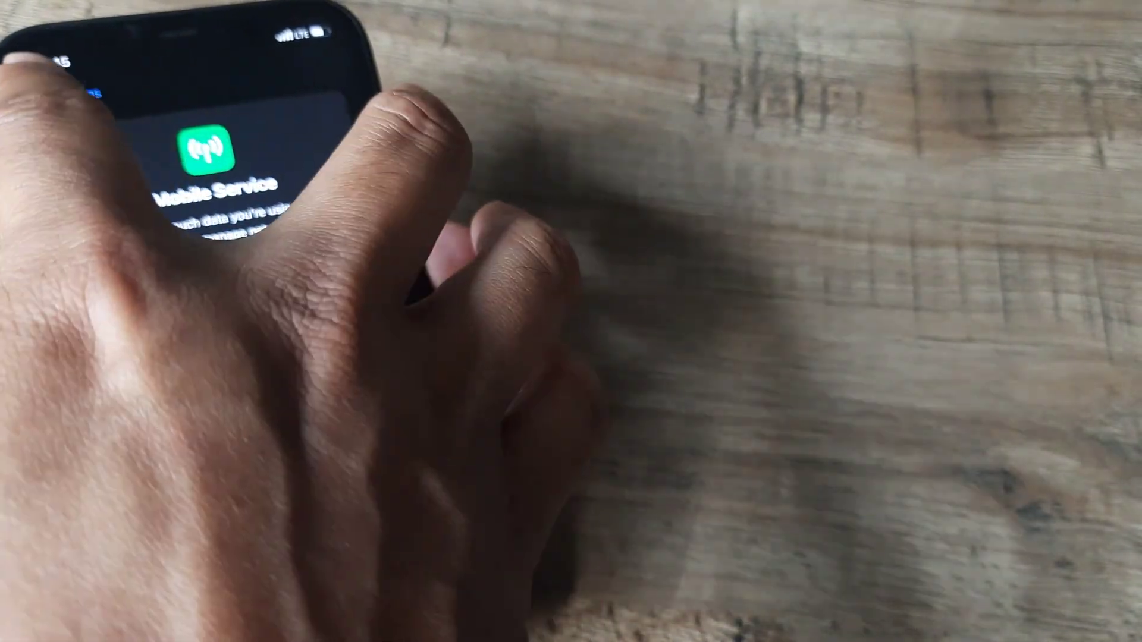
- From General, view VPN & Device Management showing VPN Not Connected, then return to General
left_click(49, 101)
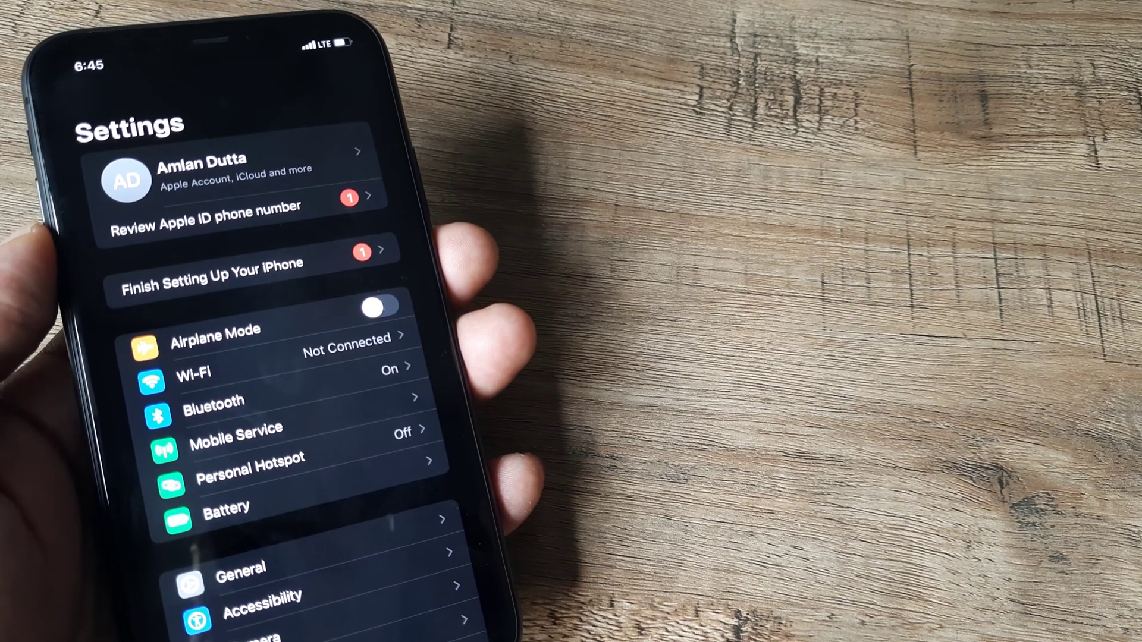
scroll(267, 402, "down", 2)
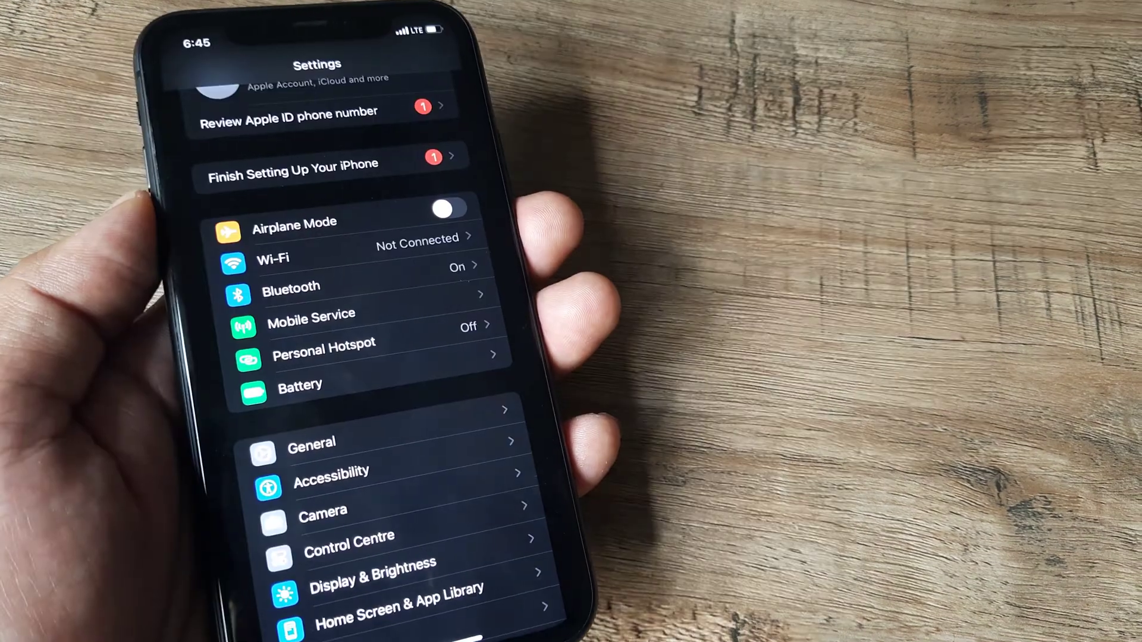
scroll(357, 403, "up", 1)
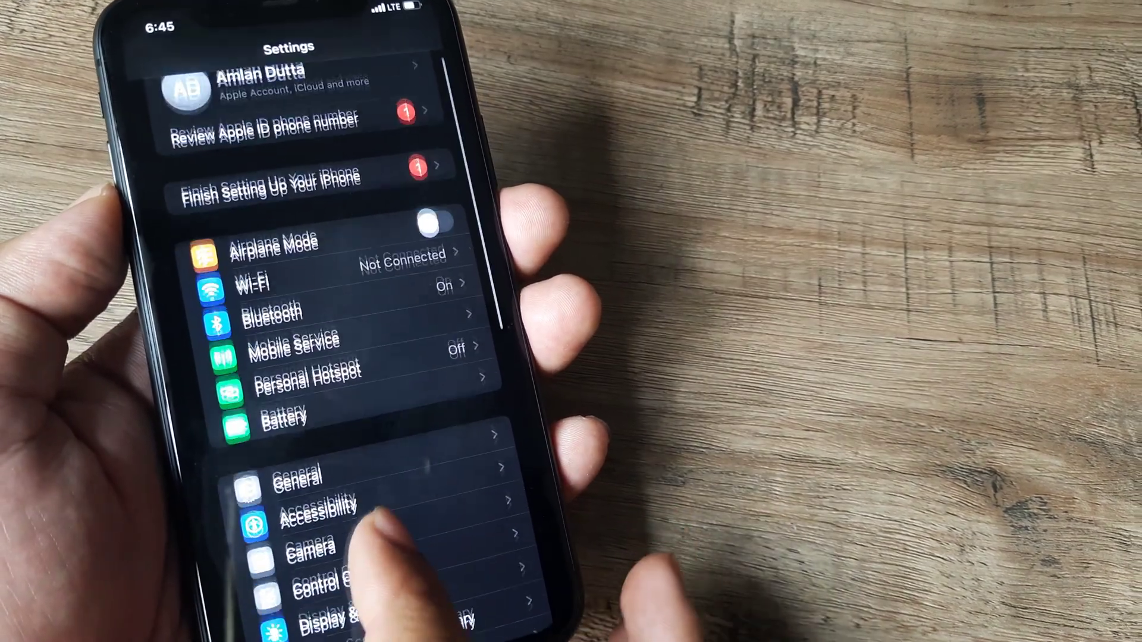
left_click(383, 469)
scroll(428, 447, "down", 3)
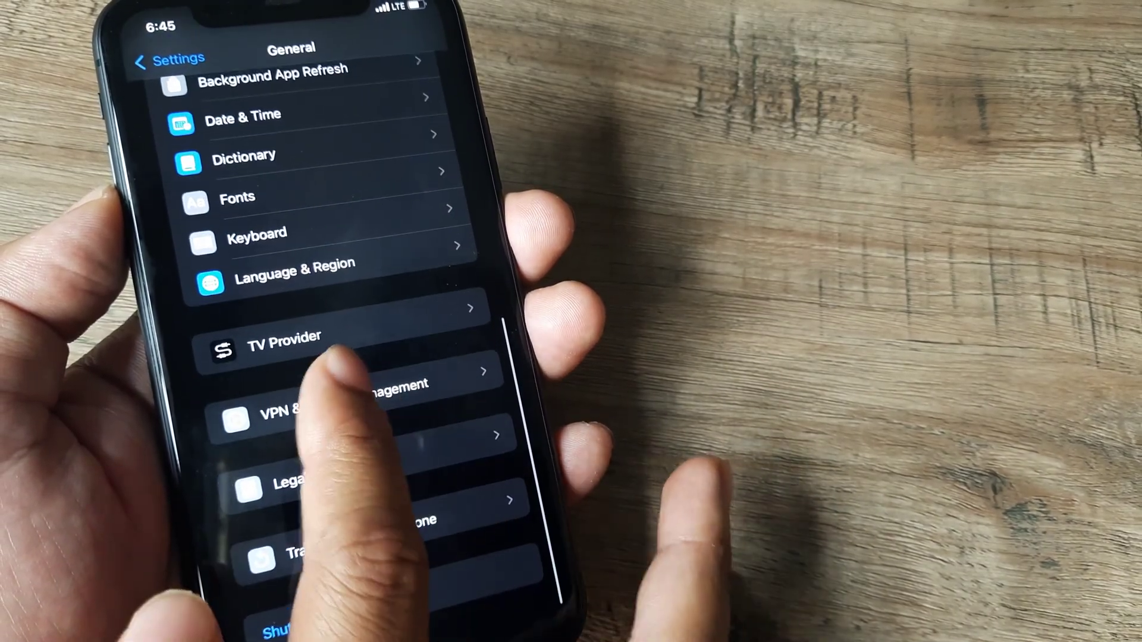
left_click(343, 379)
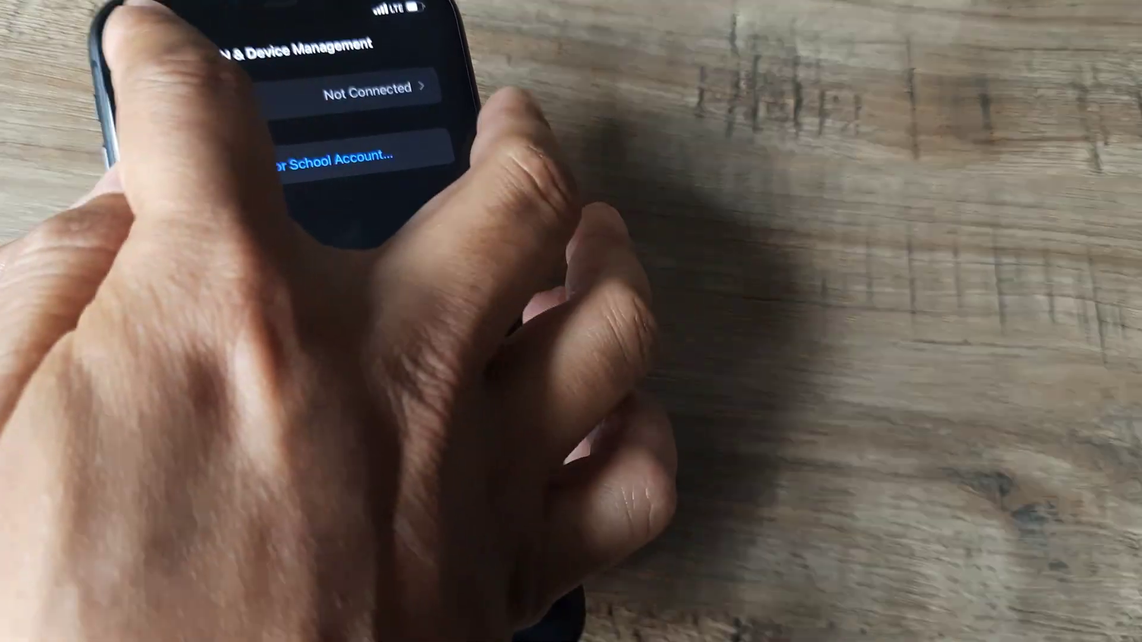
left_click(157, 63)
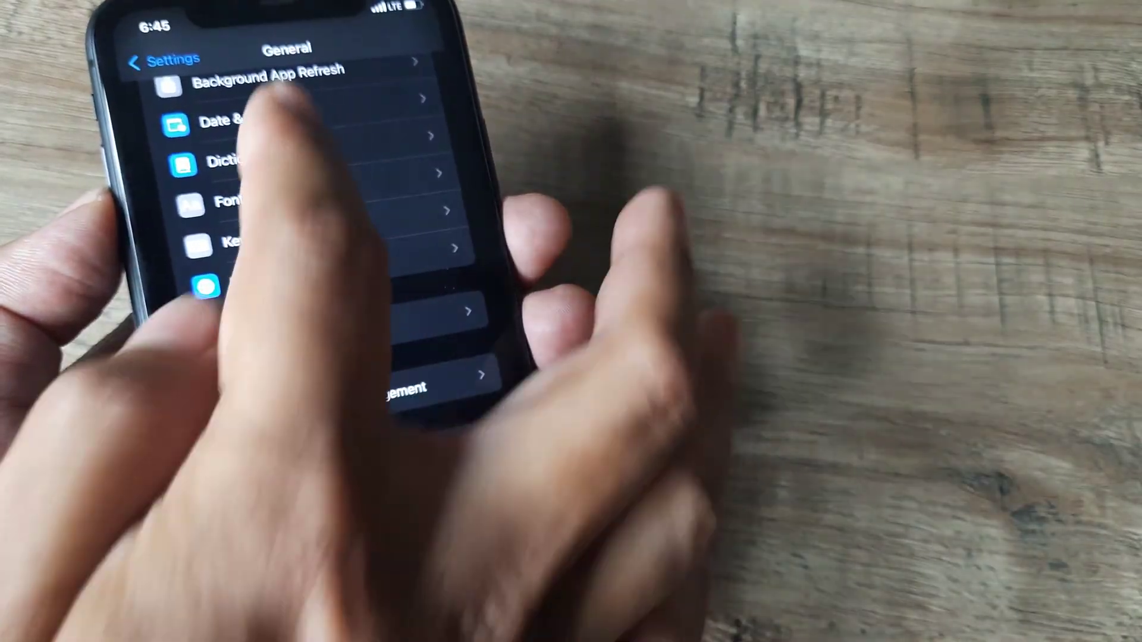